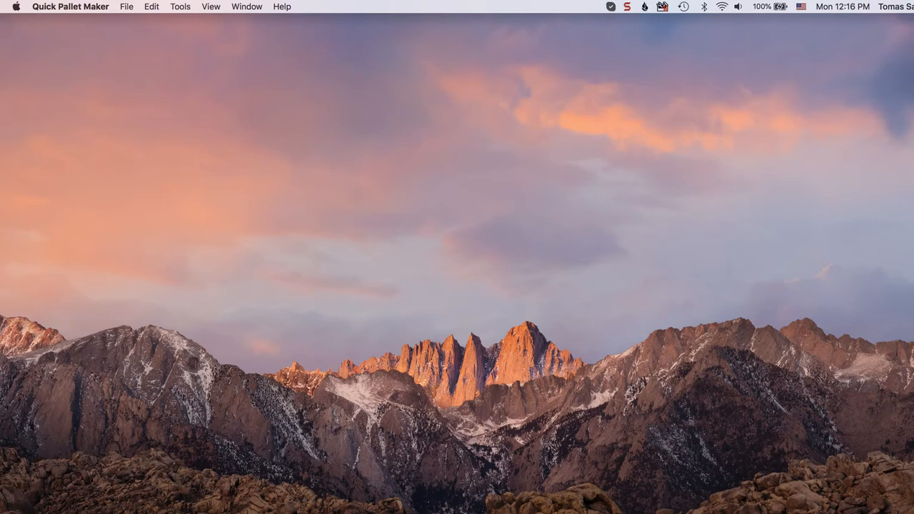
Create a new Box on Pallet data sheet and move its input window clear of the standard cases list
left_click(129, 7)
mouse_move(143, 20)
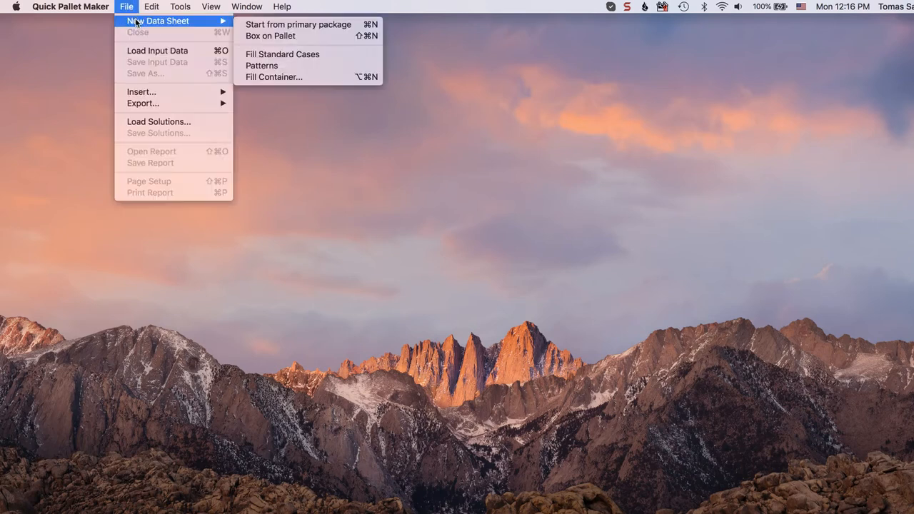
left_click(304, 36)
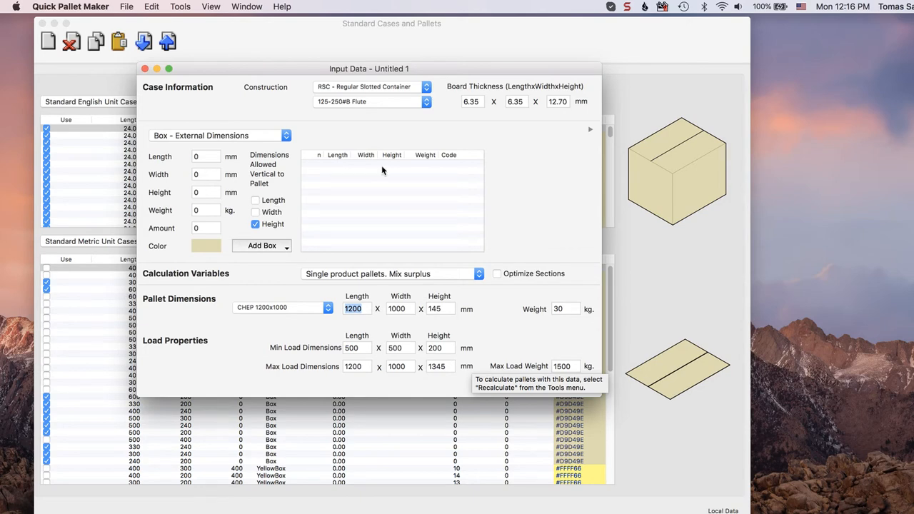
left_click_drag(474, 67, 514, 81)
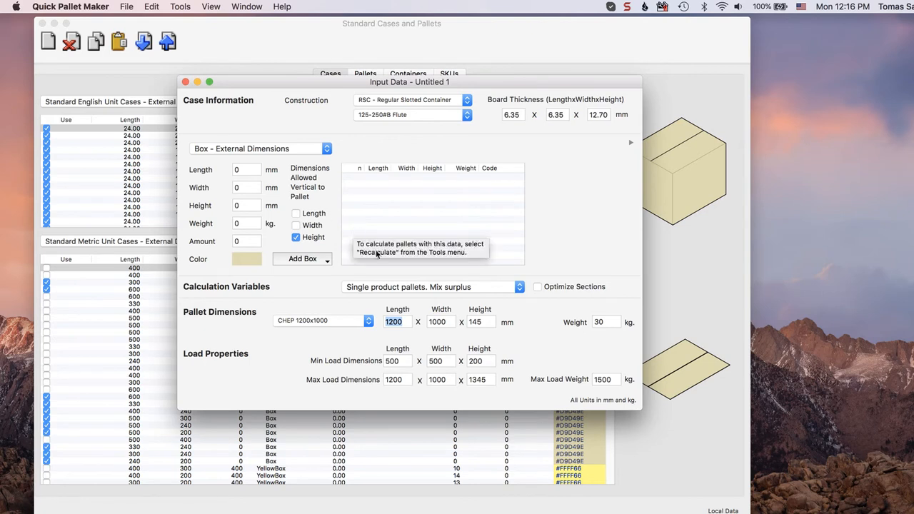
Insert the box file 003.box from Documents > Web Page > koona_bootstrap2019 > en > qpm > examples > files into the data sheet
left_click(125, 6)
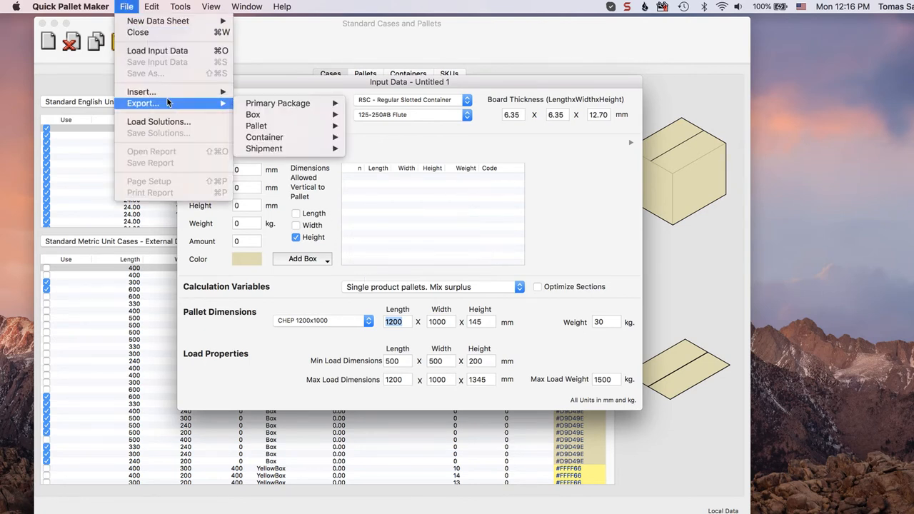
mouse_move(169, 90)
left_click(261, 105)
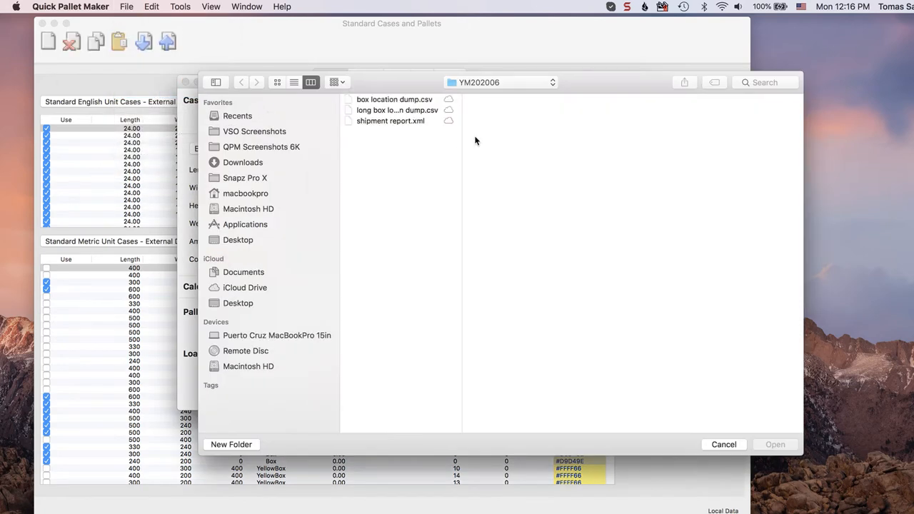
left_click(494, 82)
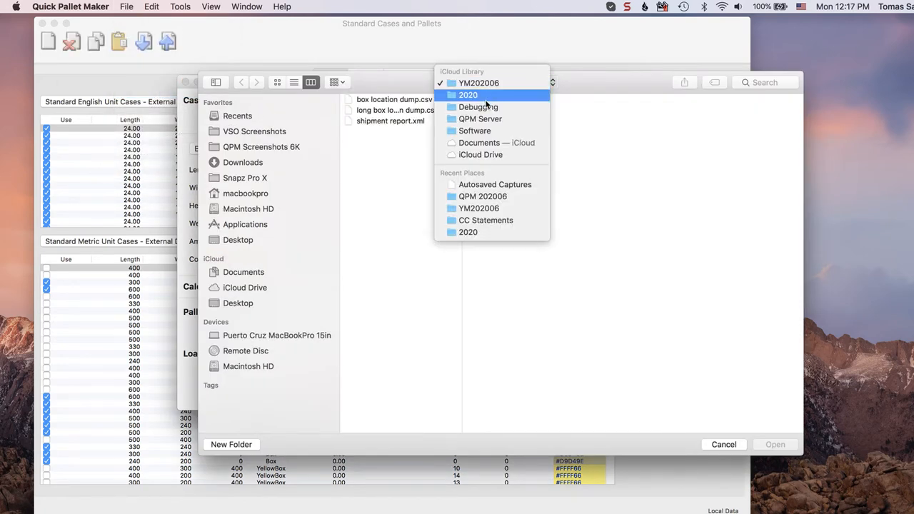
left_click(493, 143)
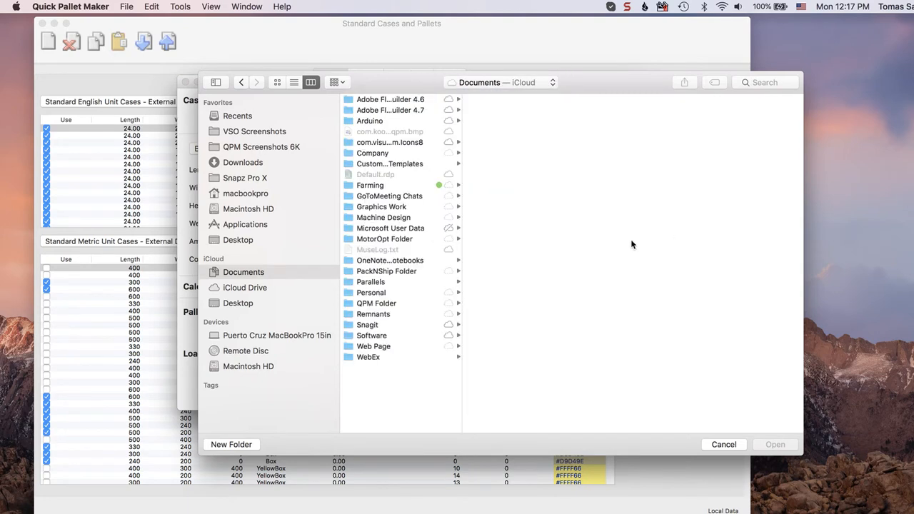
left_click(389, 348)
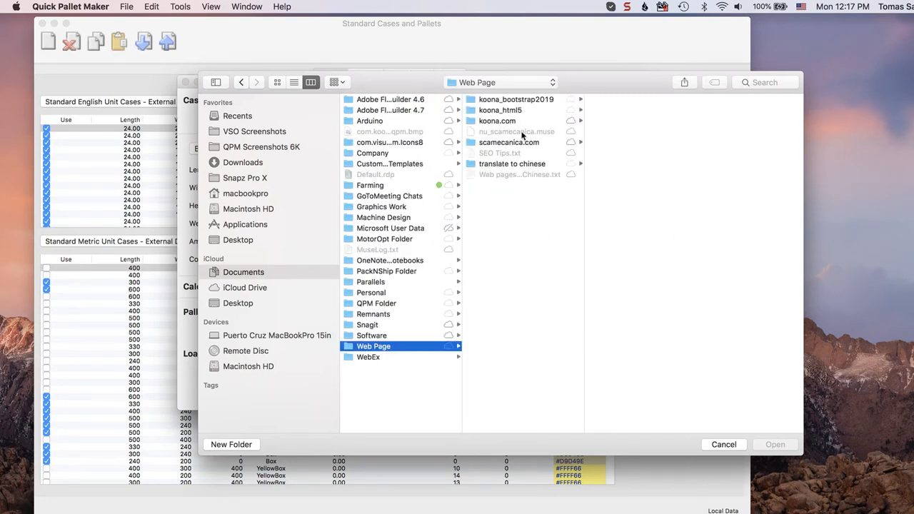
left_click(524, 101)
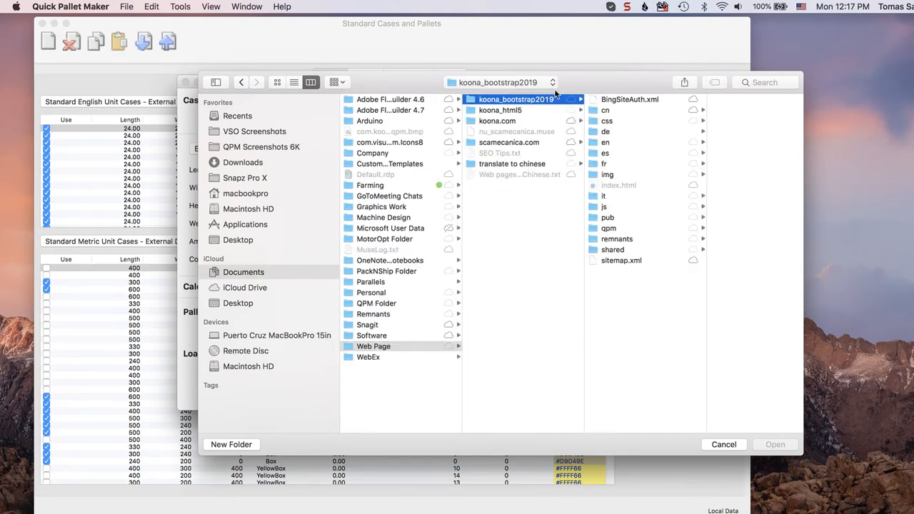
left_click(629, 143)
left_click(708, 144)
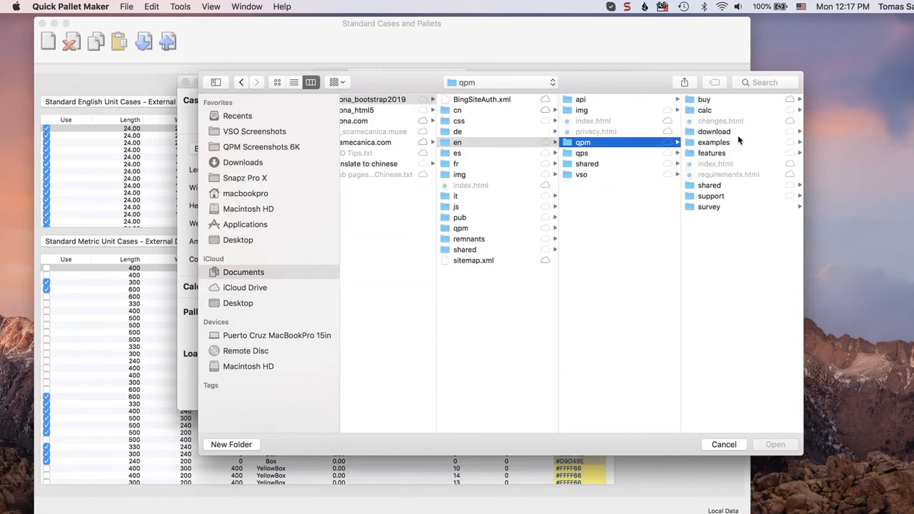
left_click(728, 144)
left_click(707, 121)
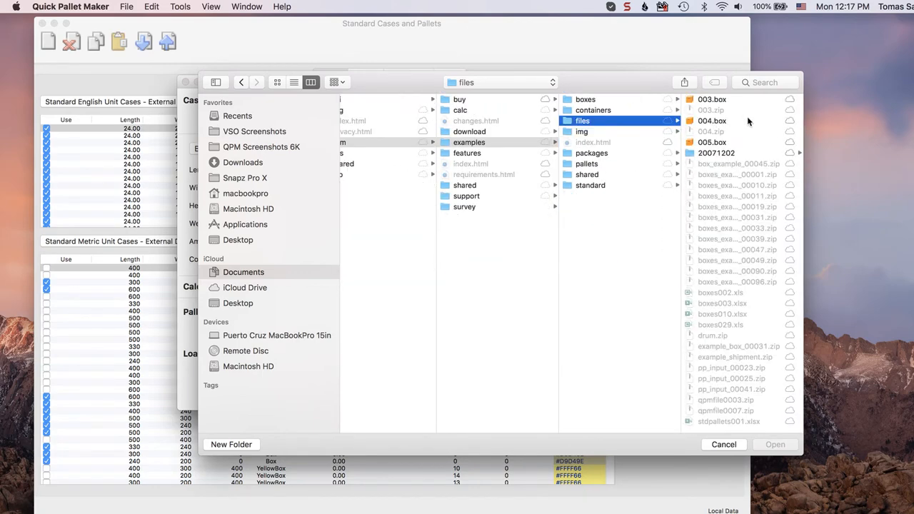
left_click(726, 101)
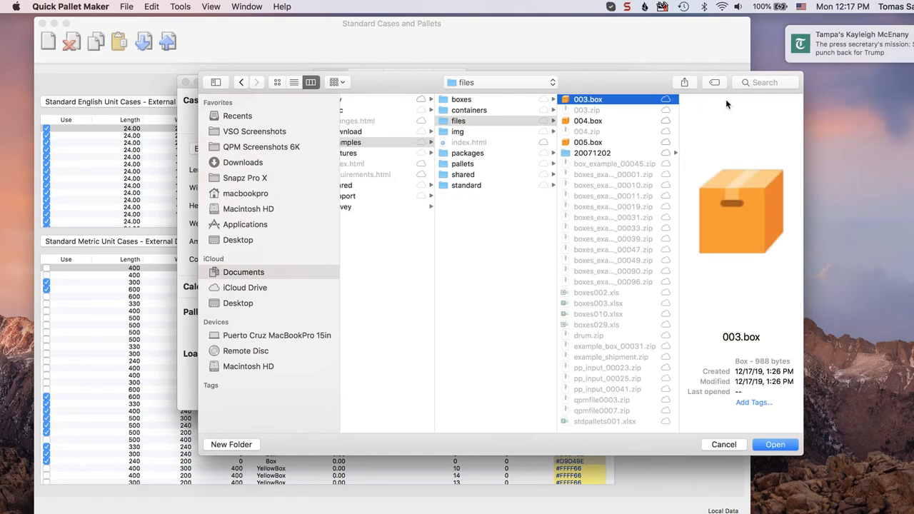
key("Return")
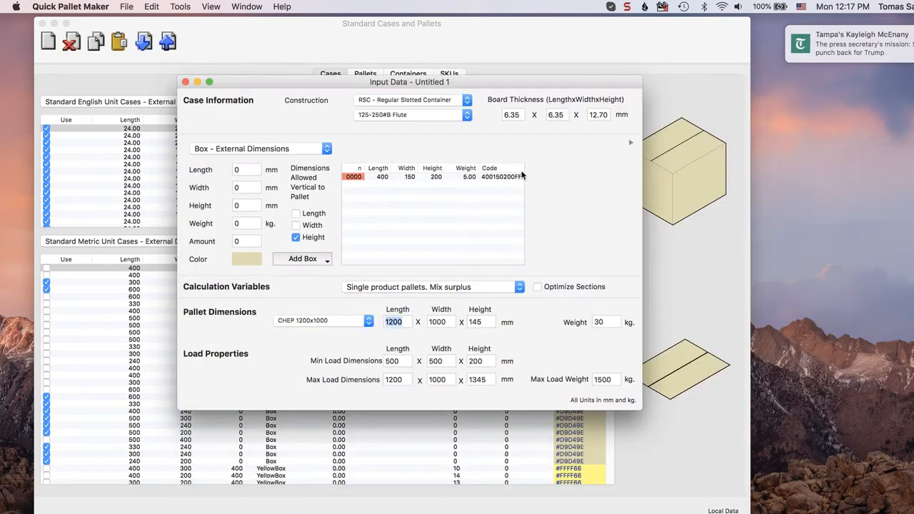
Set the amount of the 400 x 150 x 200 box in the box list to 800
left_click(407, 176)
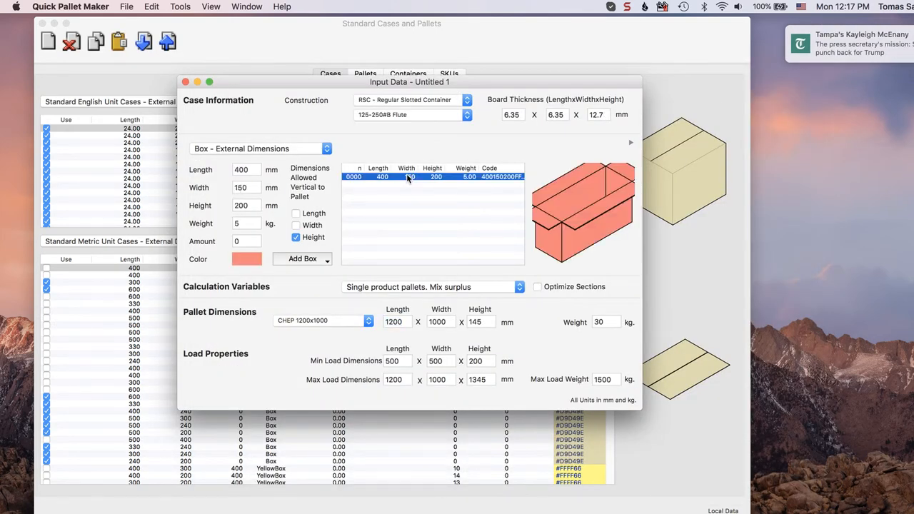
double_click(352, 176)
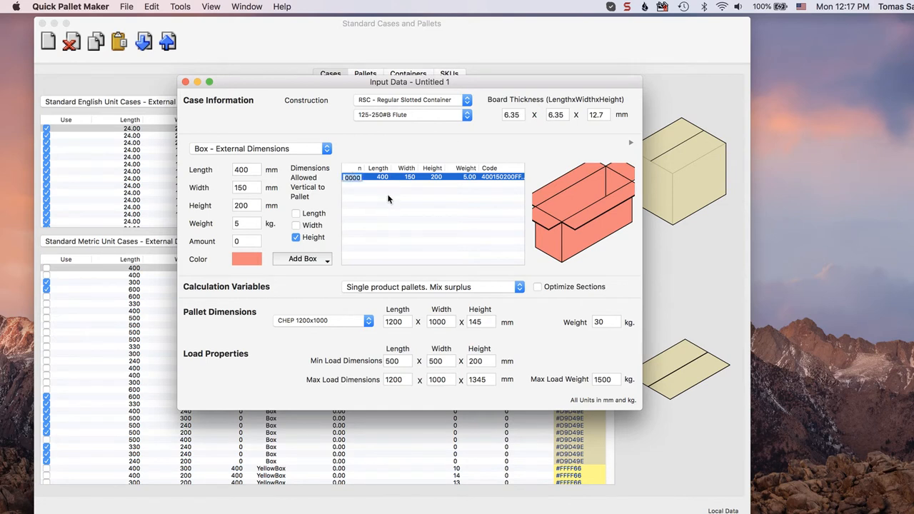
type("800")
key("Return")
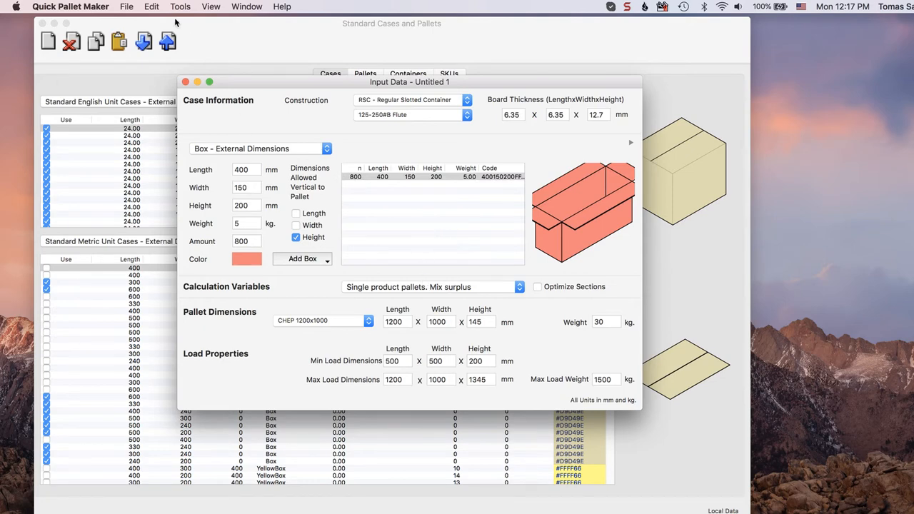
key("super+o")
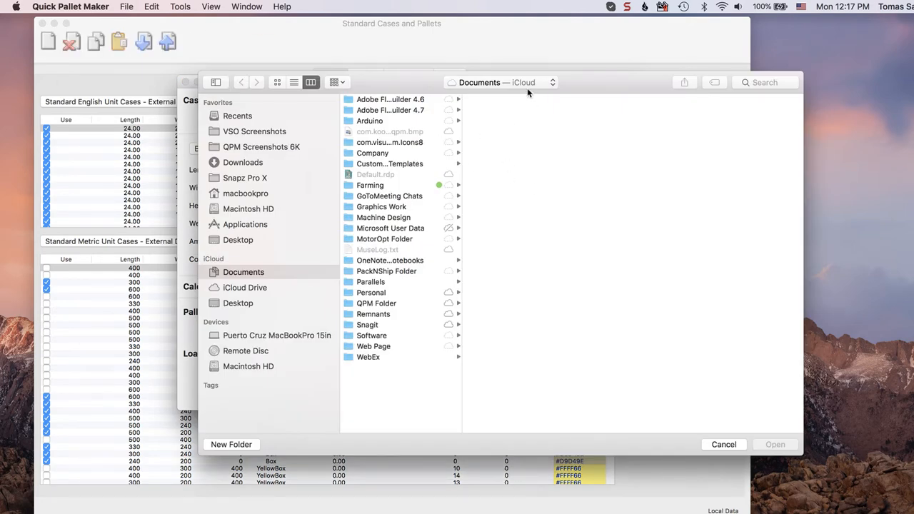
left_click(525, 86)
left_click(506, 124)
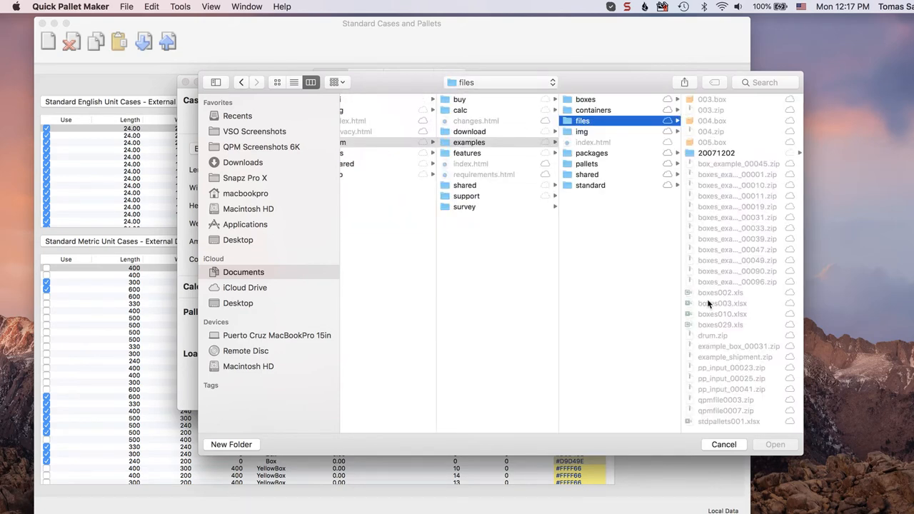
left_click(703, 445)
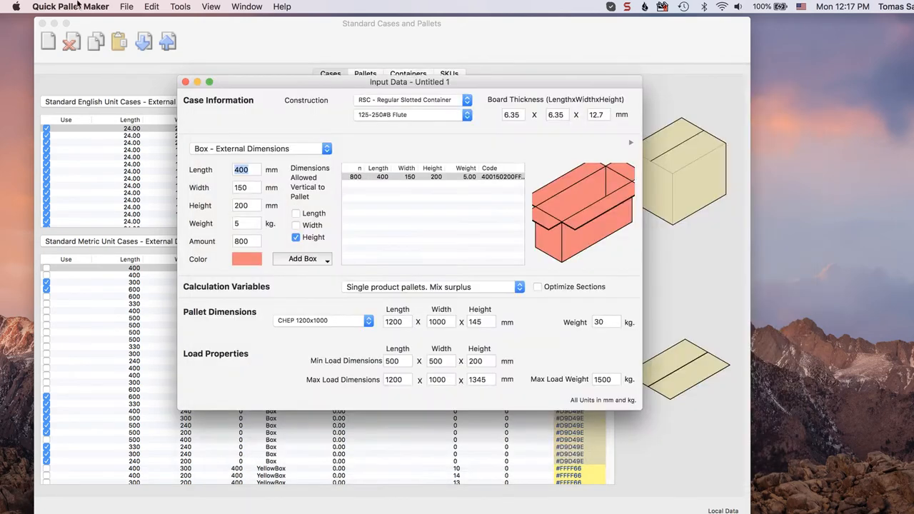
Insert the box file 004.box from the example files folder as a second box in the data sheet
left_click(127, 6)
mouse_move(163, 93)
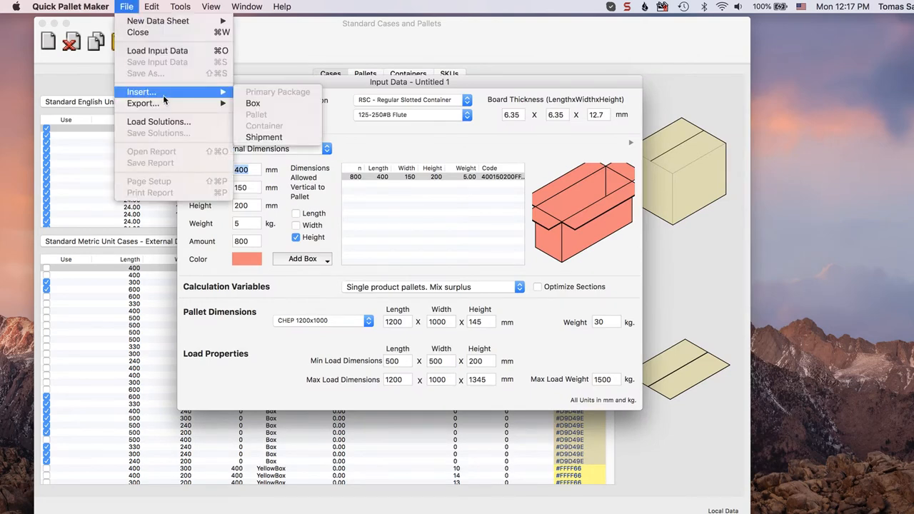
left_click(266, 106)
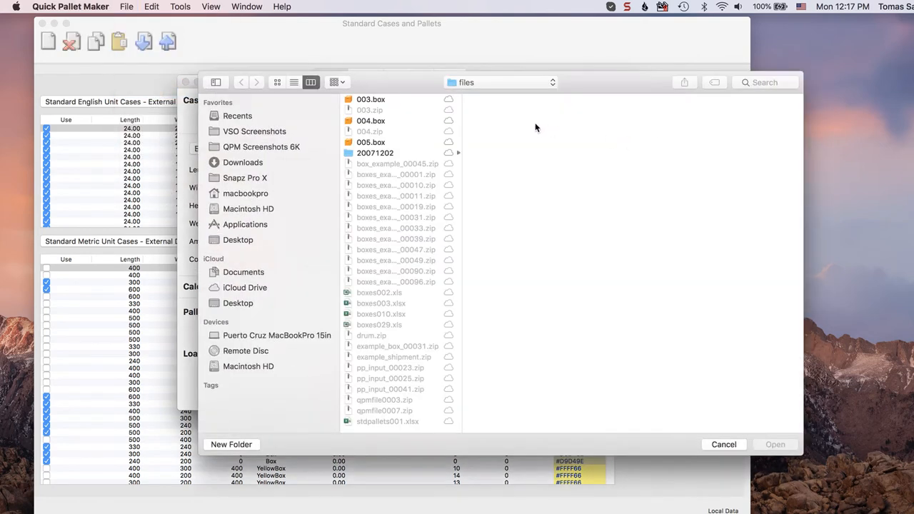
left_click(382, 124)
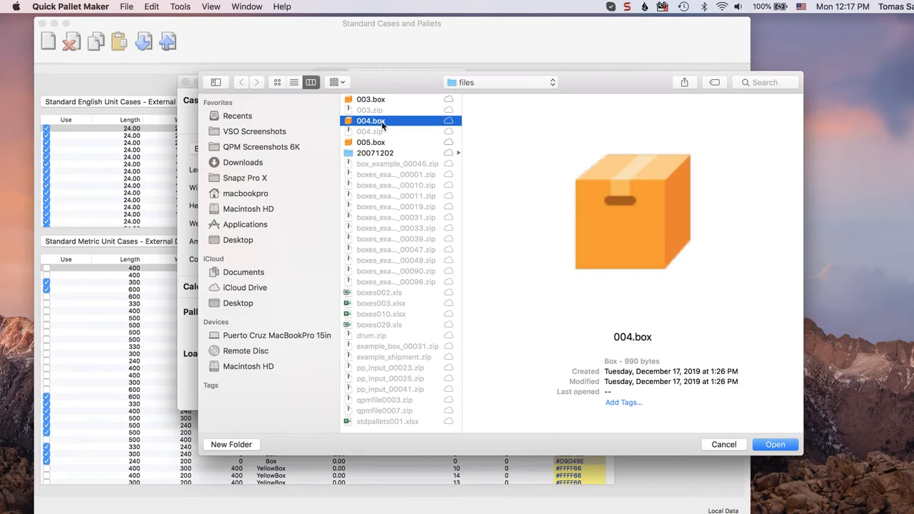
double_click(382, 124)
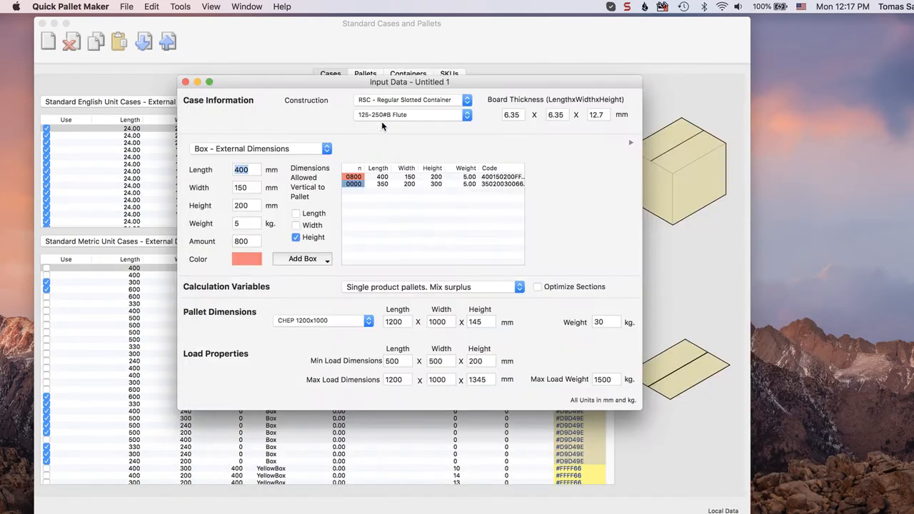
Set the amount of the 350 x 200 x 300 box in the box list to 1000
left_click(351, 183)
double_click(351, 183)
type("100")
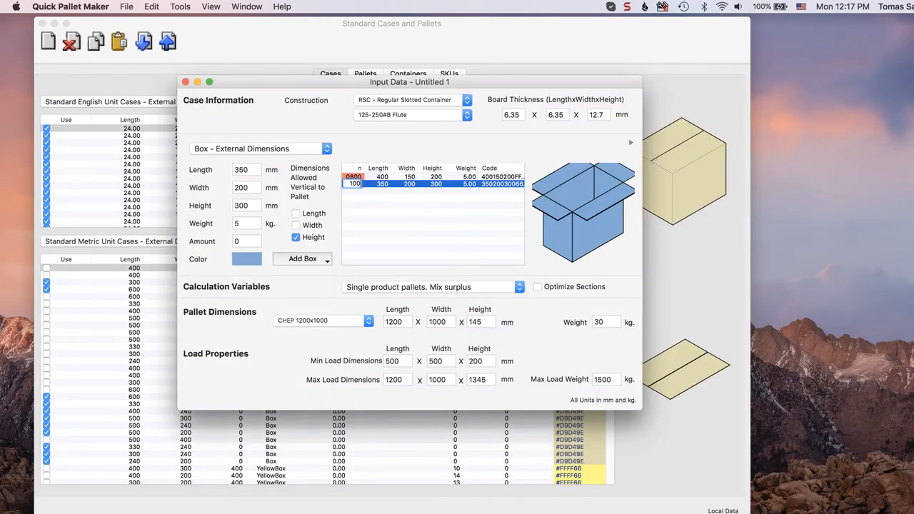
type("0")
key("Return")
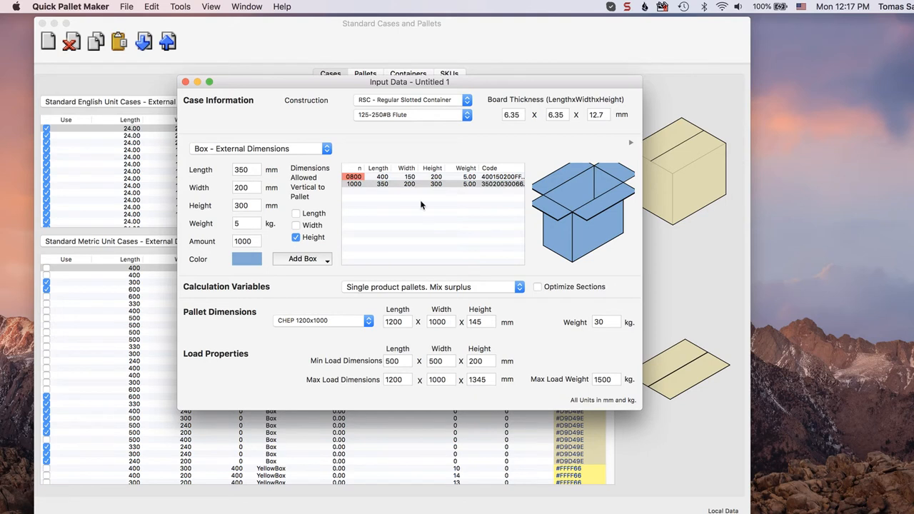
Set the maximum load height to 2200 mm and calculate the box shipment
double_click(490, 380)
type("2200")
left_click(180, 6)
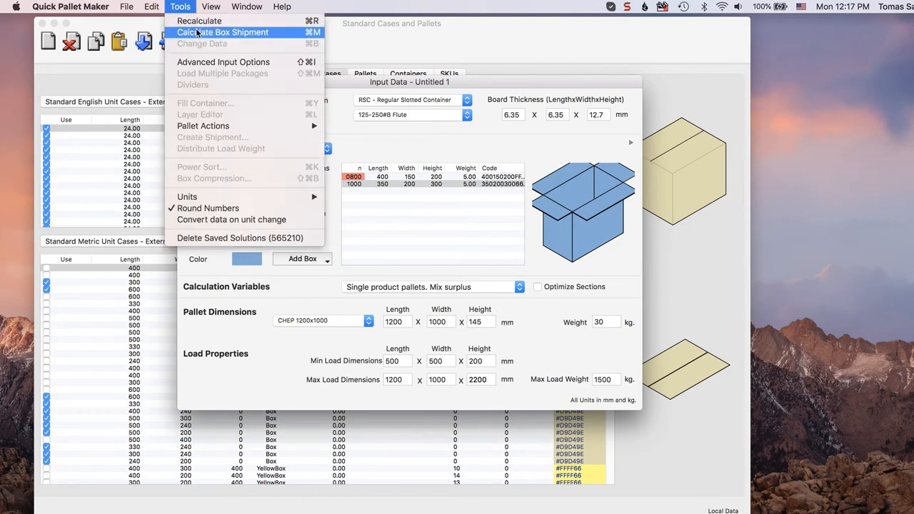
left_click(284, 35)
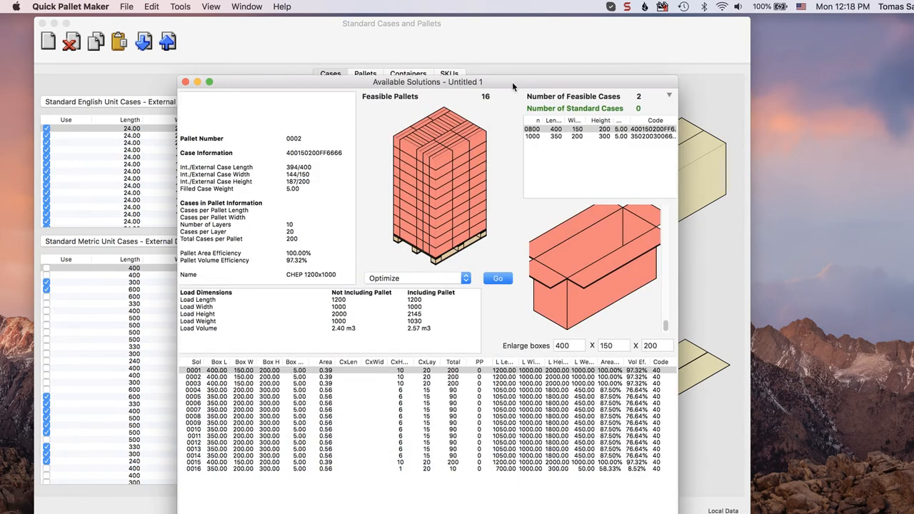
Review the calculated pallets in the solutions list, from the first full pallets to the last two, 0016 and 0015
left_click_drag(512, 82, 474, 60)
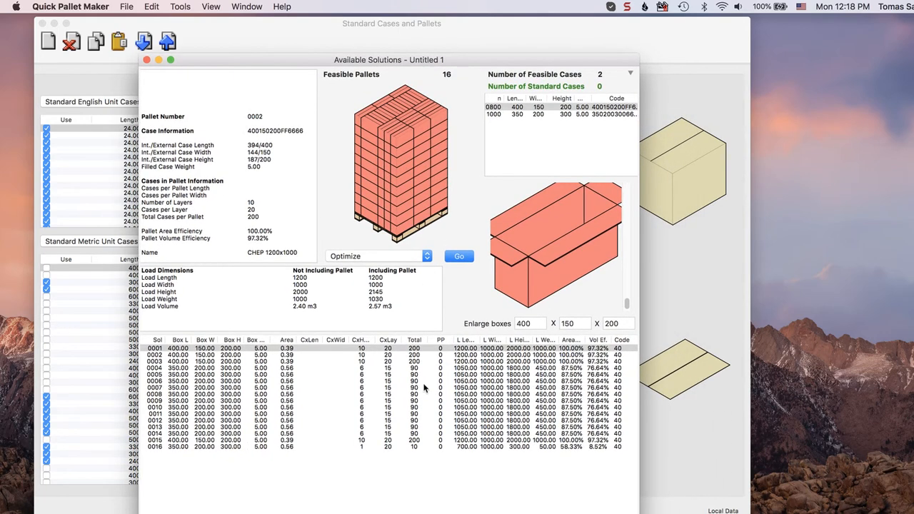
left_click(421, 349)
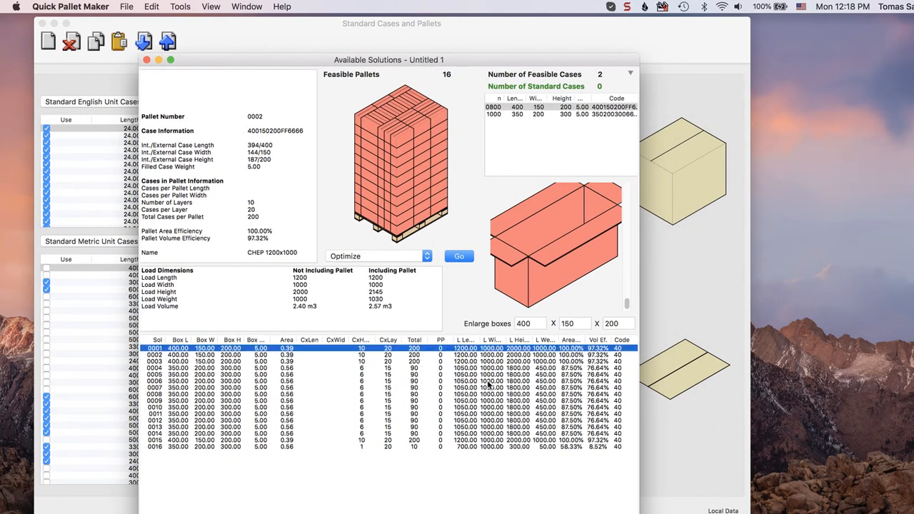
key("Down")
key("Down")
key("Down")
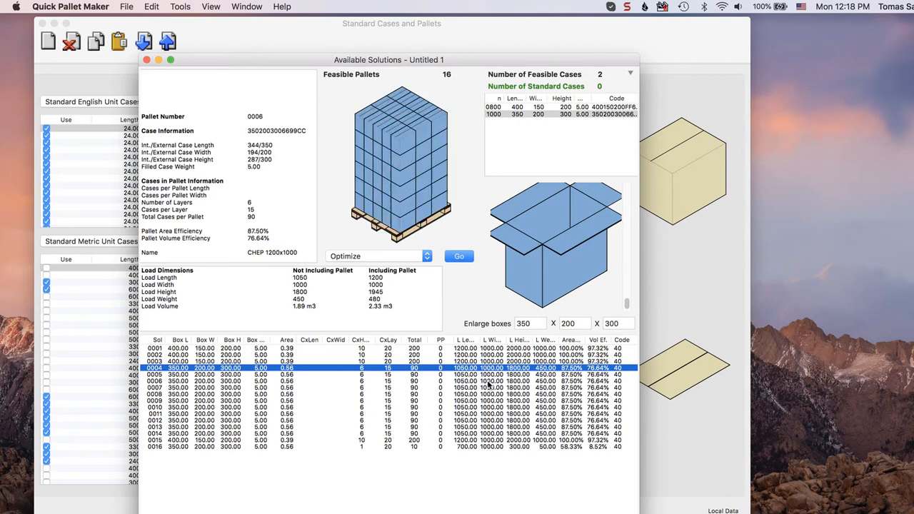
key("Down")
key("Down")
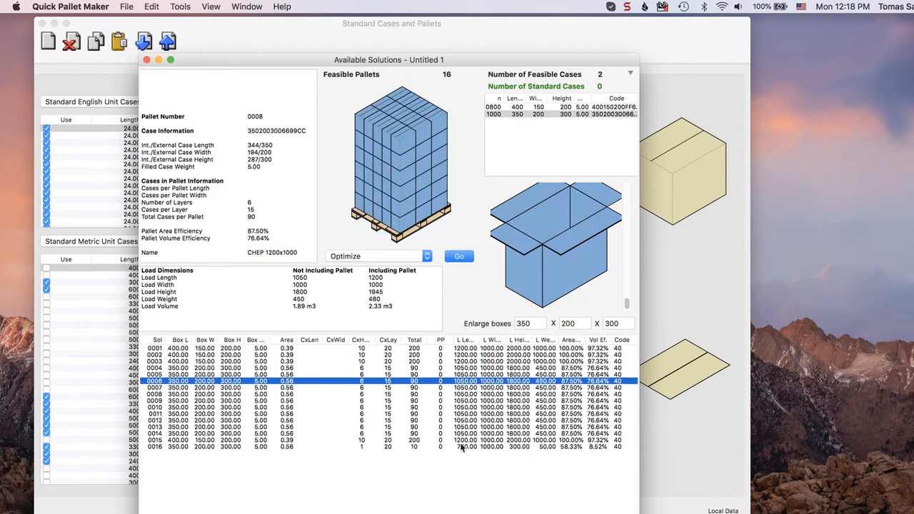
left_click(421, 446)
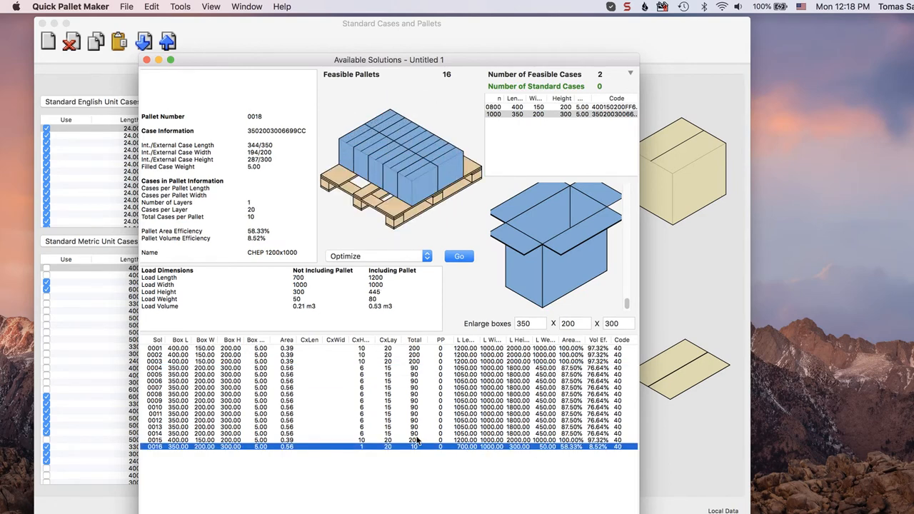
left_click(417, 440)
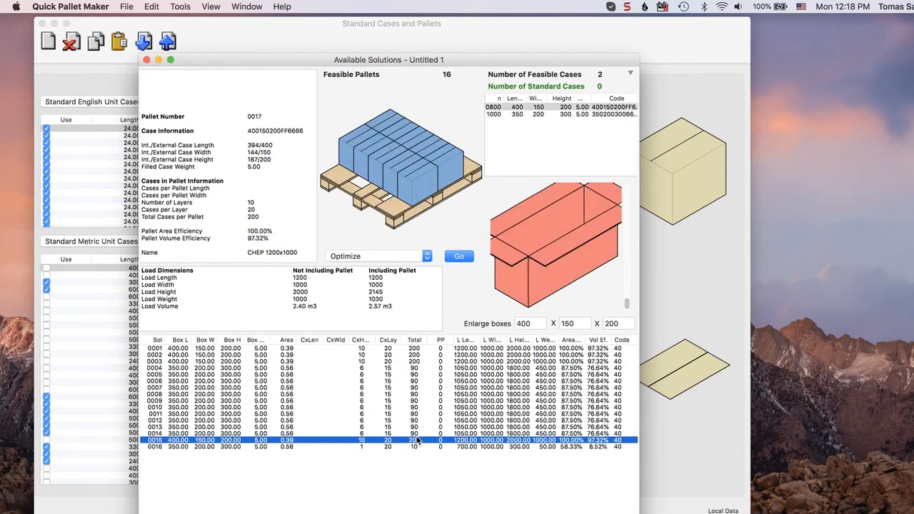
Select all pallet solutions from 0001 to 0016 and load them into Fill Container
left_click(433, 349)
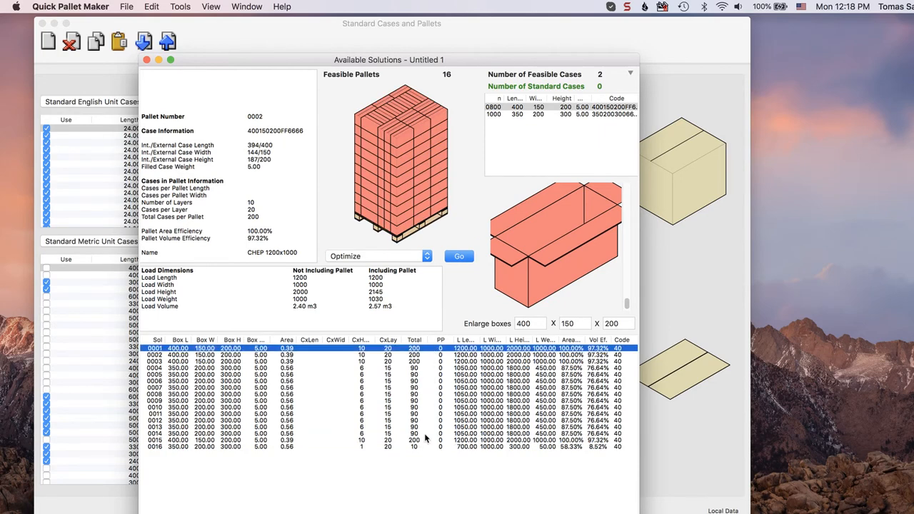
left_click(410, 447, "shift")
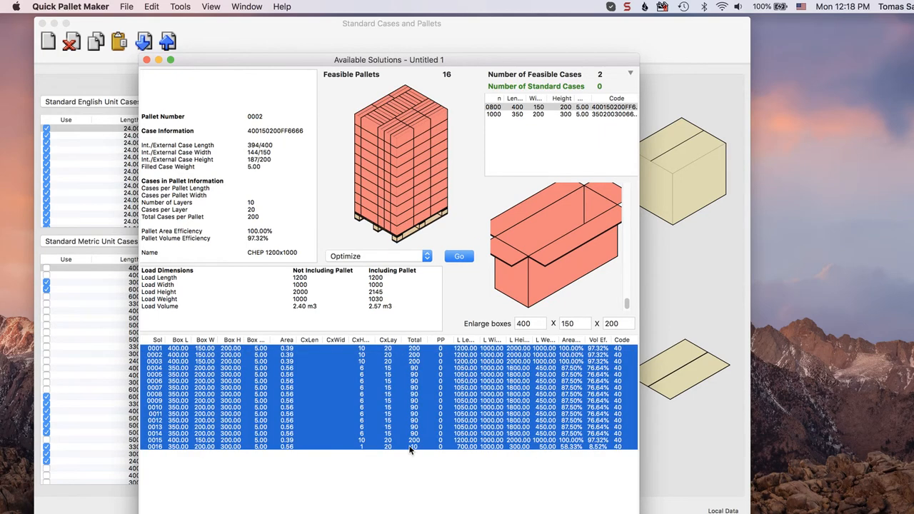
left_click(181, 7)
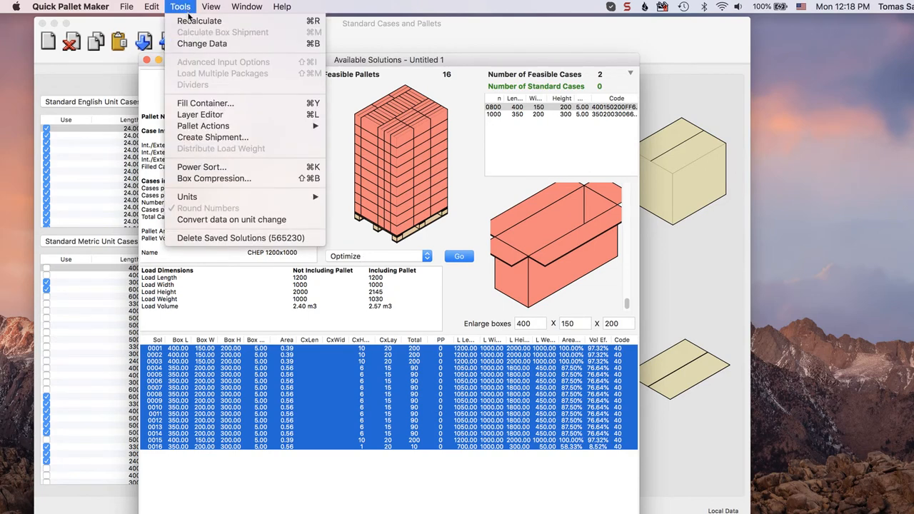
left_click(243, 104)
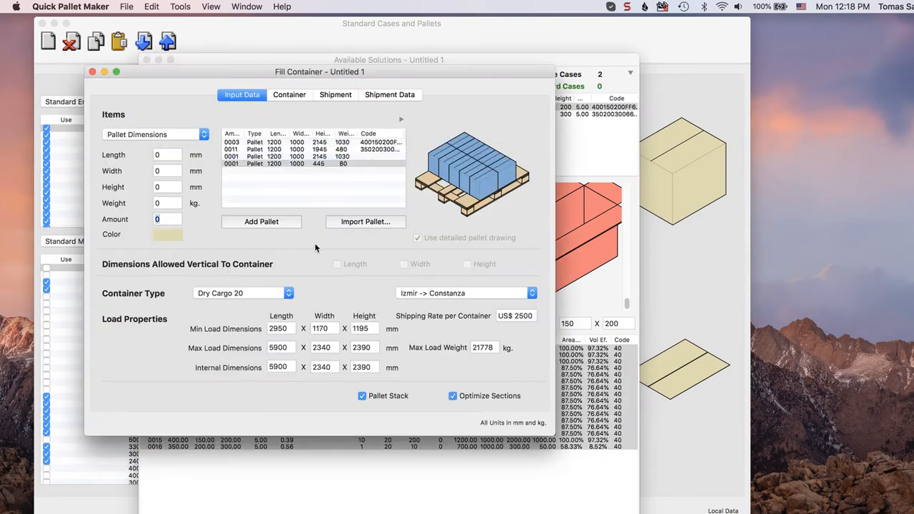
Set the container type to Dry Cargo 48, calculate the container load and expand its pallet breakdown
left_click(284, 294)
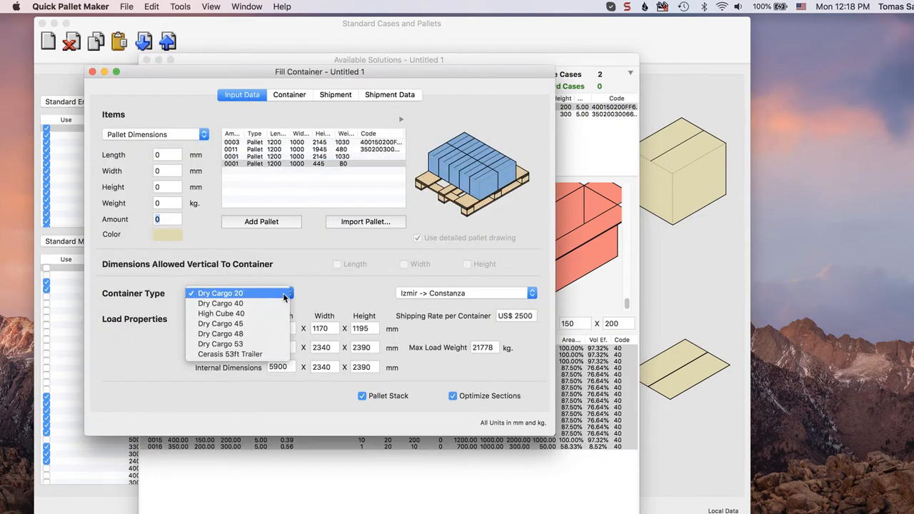
left_click(256, 333)
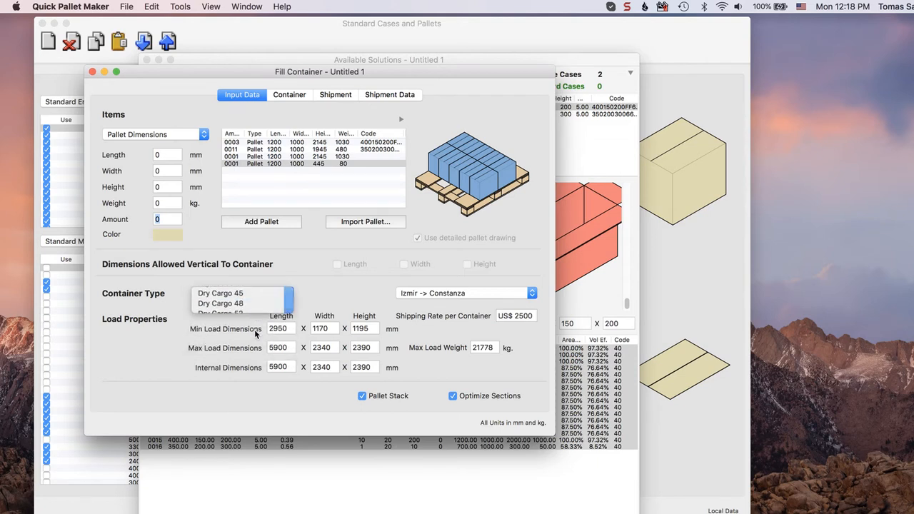
left_click(295, 95)
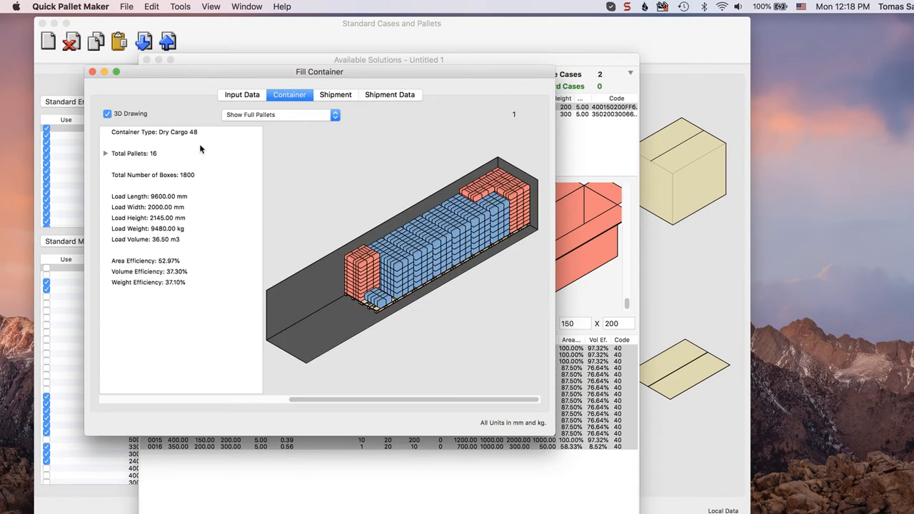
left_click(105, 153)
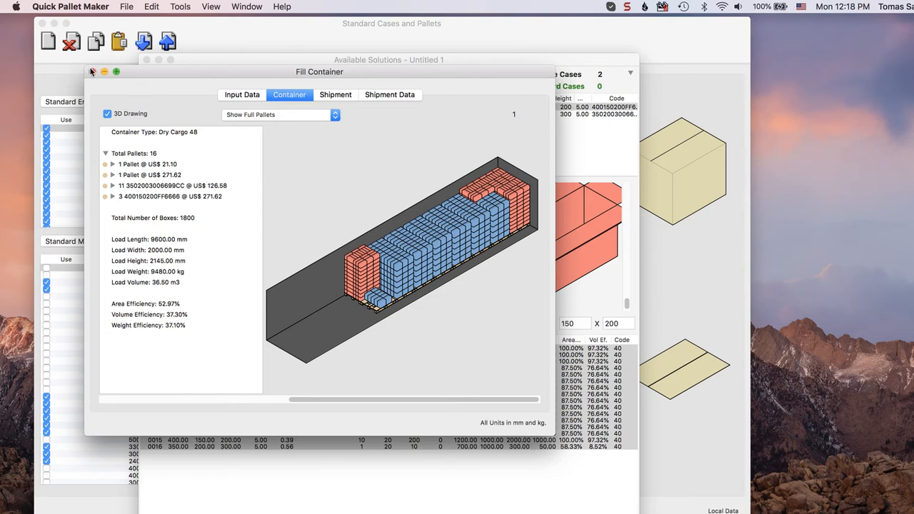
Export the shipment to MS Excel on the Desktop as "a container shipment" and close the Fill Container window
left_click(121, 6)
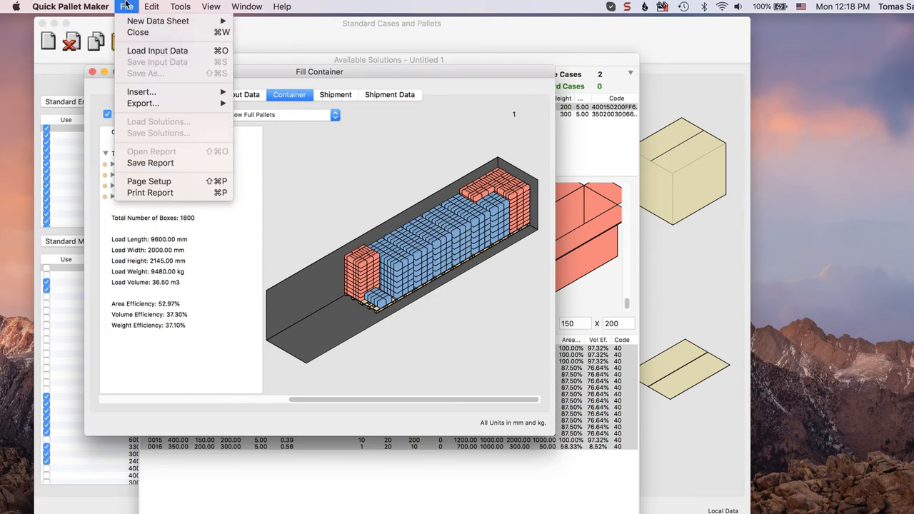
mouse_move(140, 105)
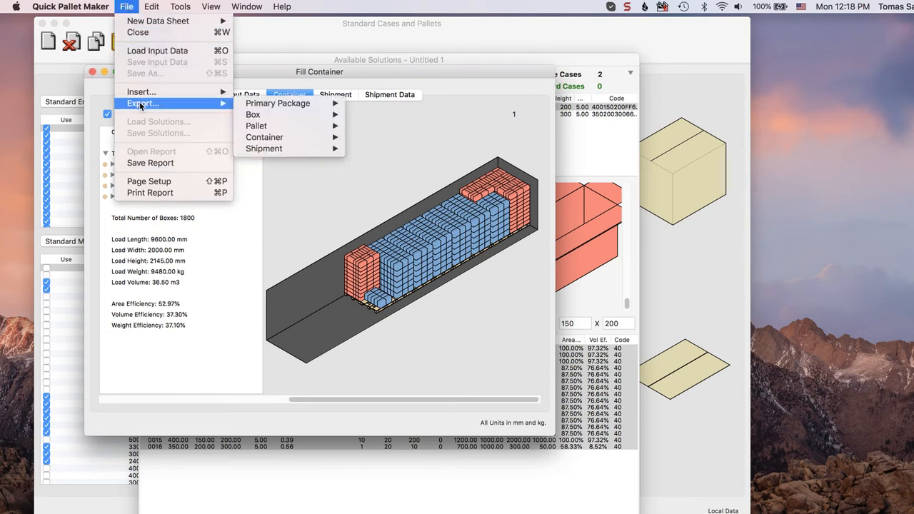
mouse_move(302, 150)
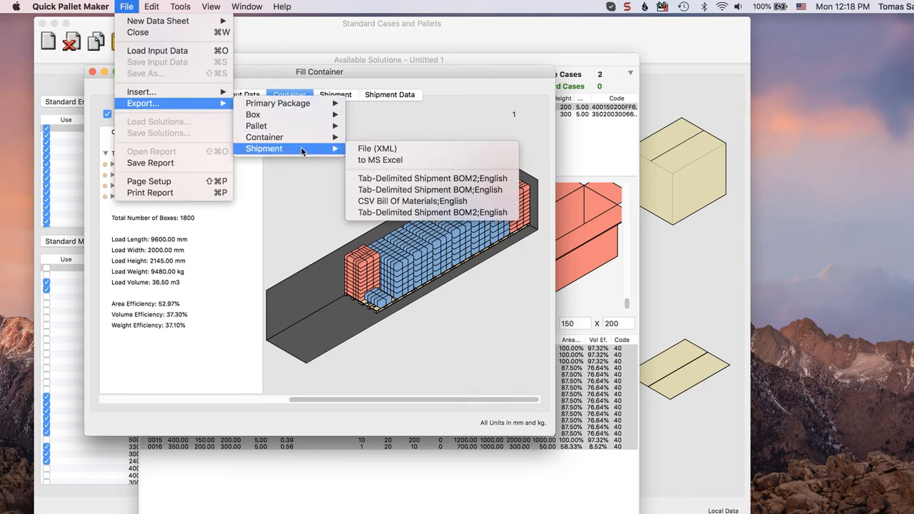
left_click(413, 160)
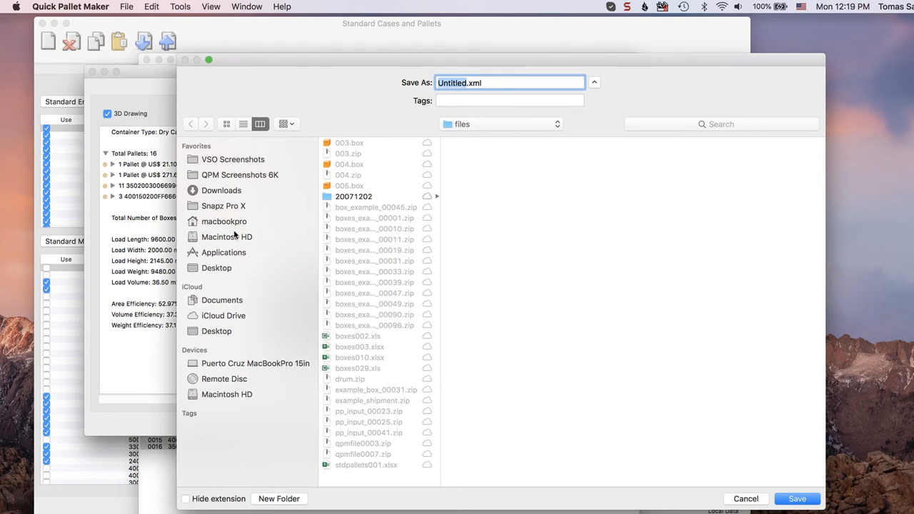
left_click(208, 269)
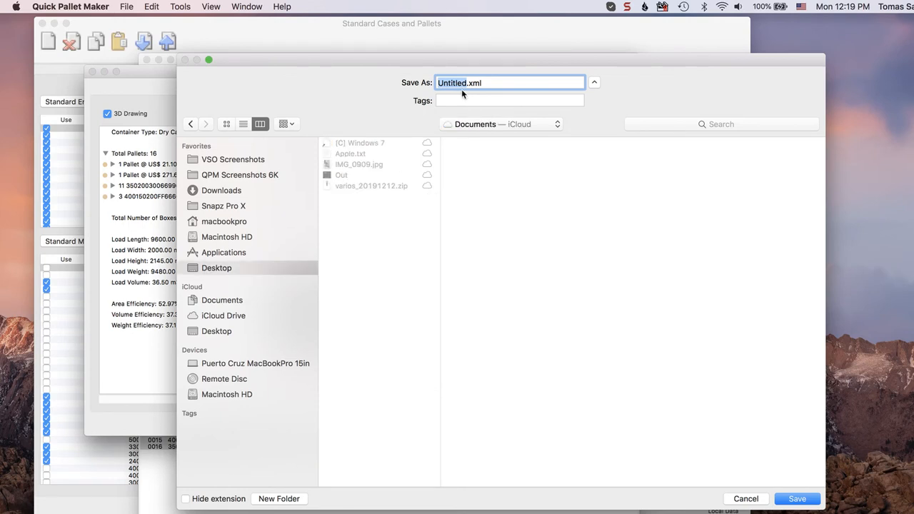
type("a container shipment")
key("Return")
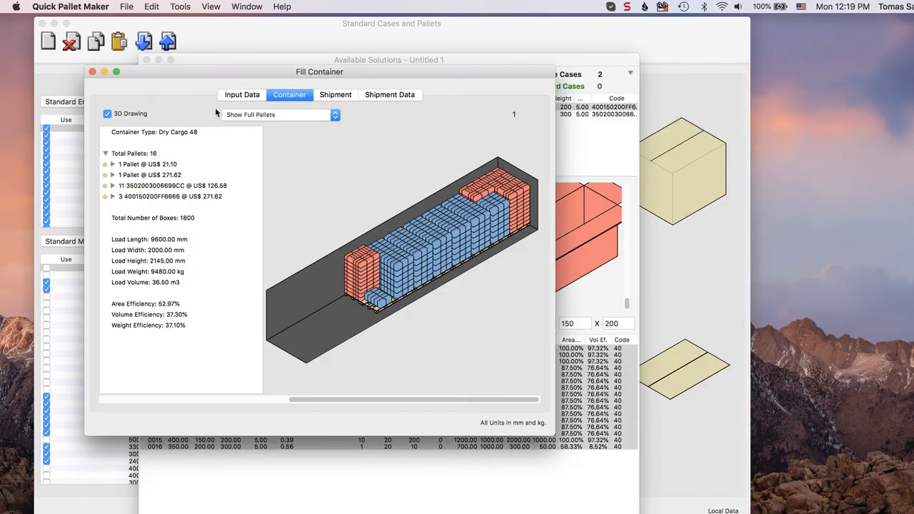
left_click(92, 72)
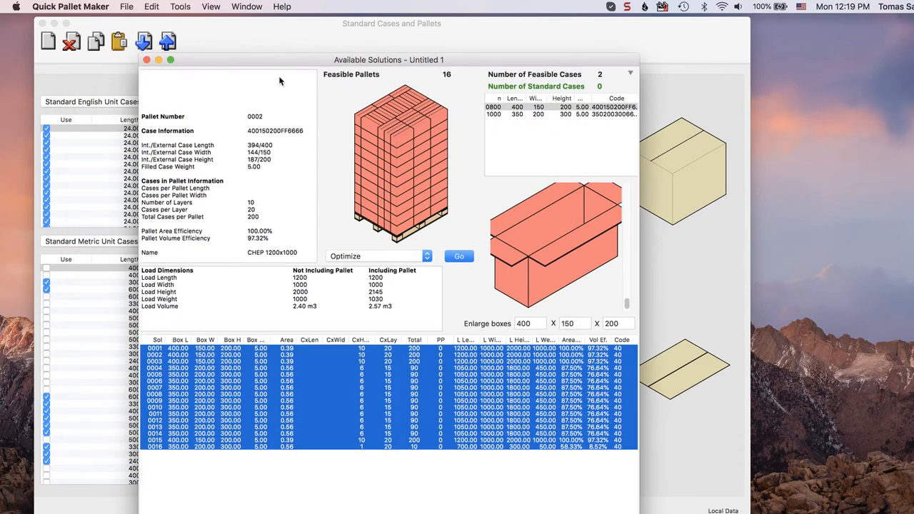
Generate the print report for the selected pallets and enlarge the report window
left_click(126, 6)
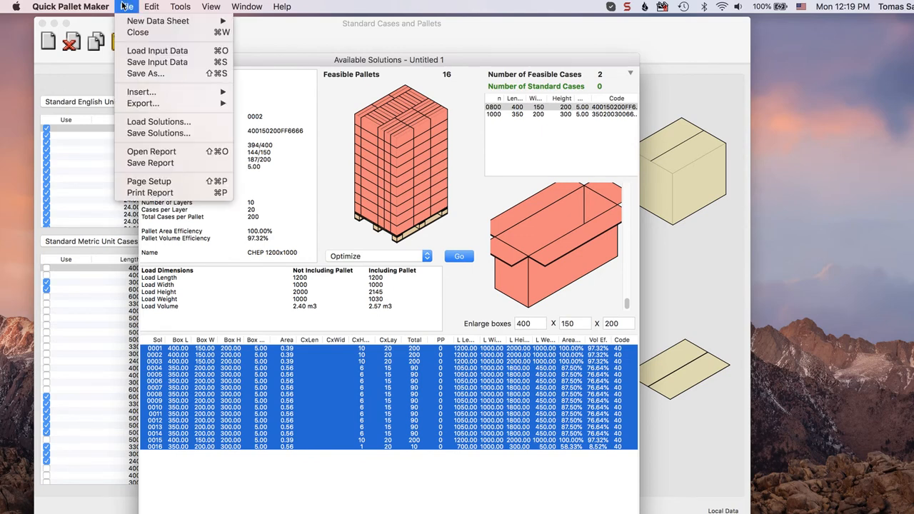
left_click(179, 193)
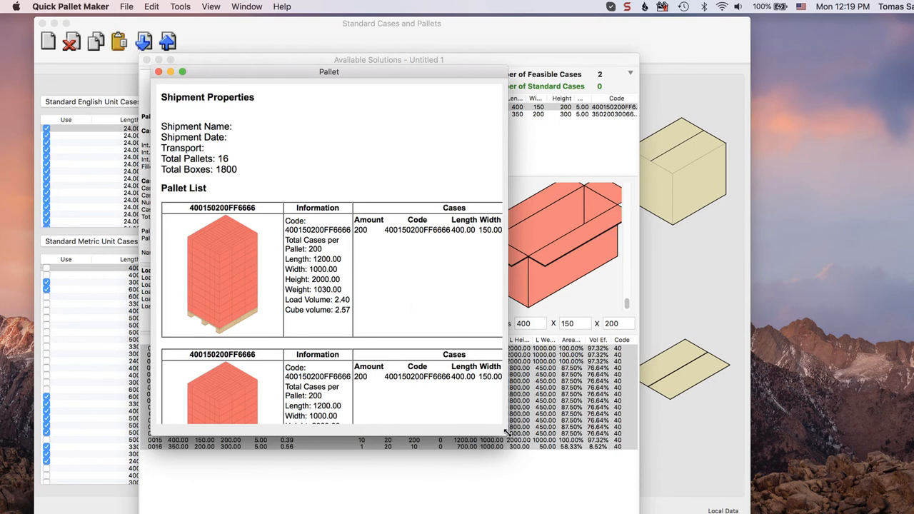
left_click_drag(508, 431, 637, 509)
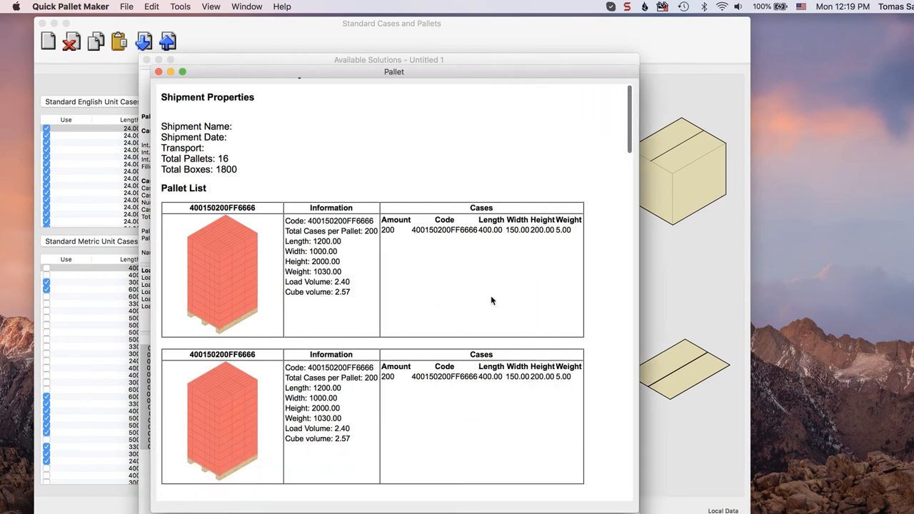
Save the pallet report as a PDF named "printed report" on the Desktop
left_click(126, 6)
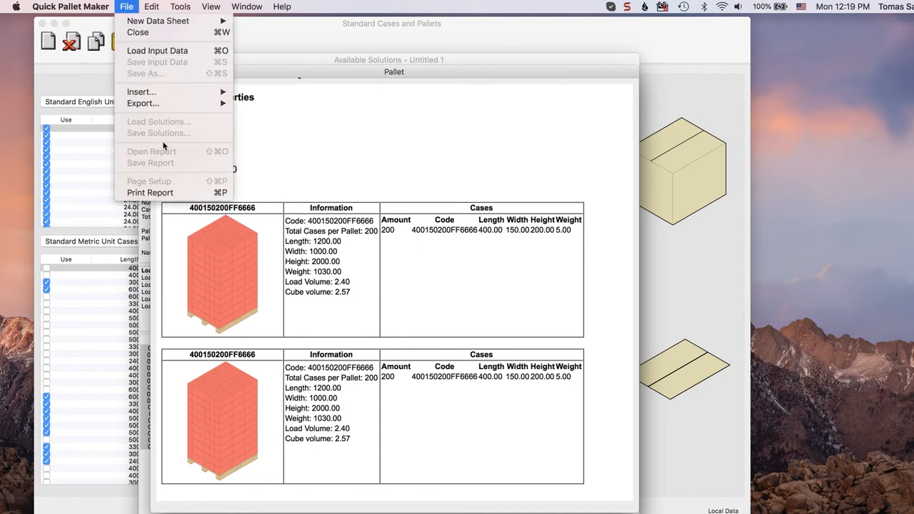
left_click(175, 195)
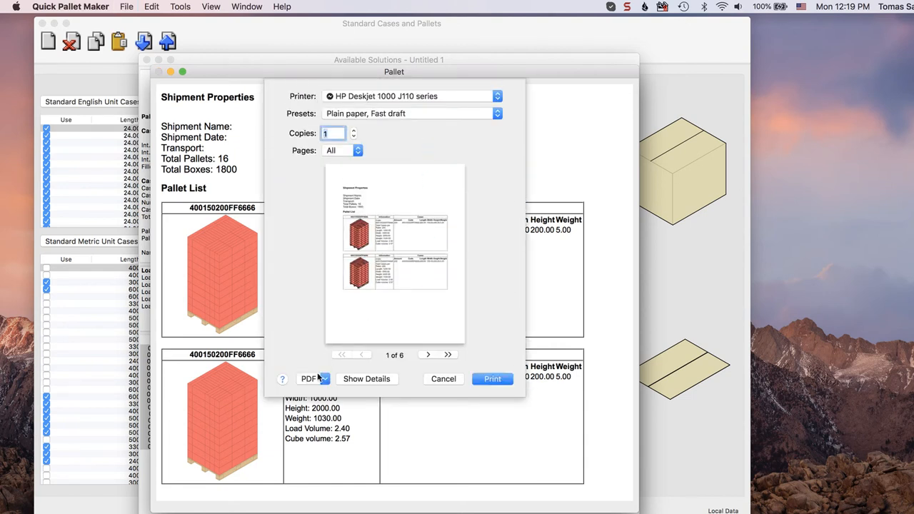
left_click(318, 378)
left_click(320, 401)
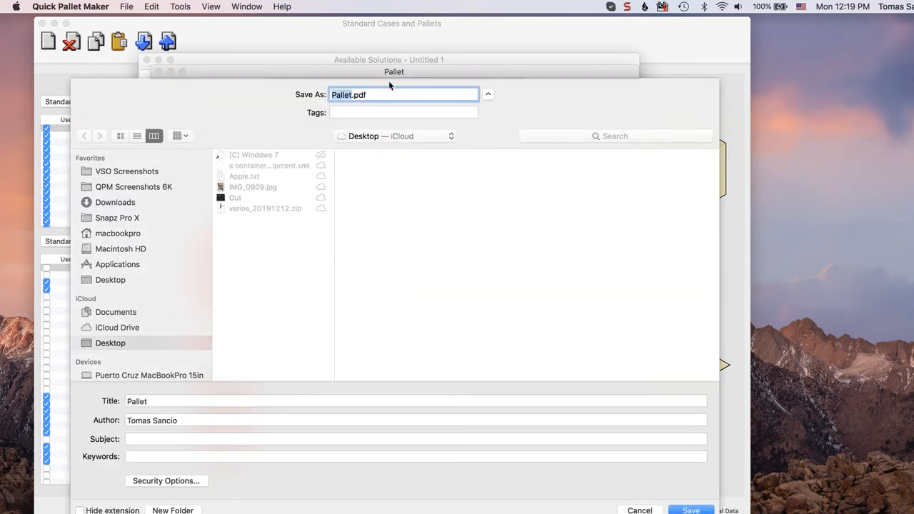
type("printed report")
key("Return")
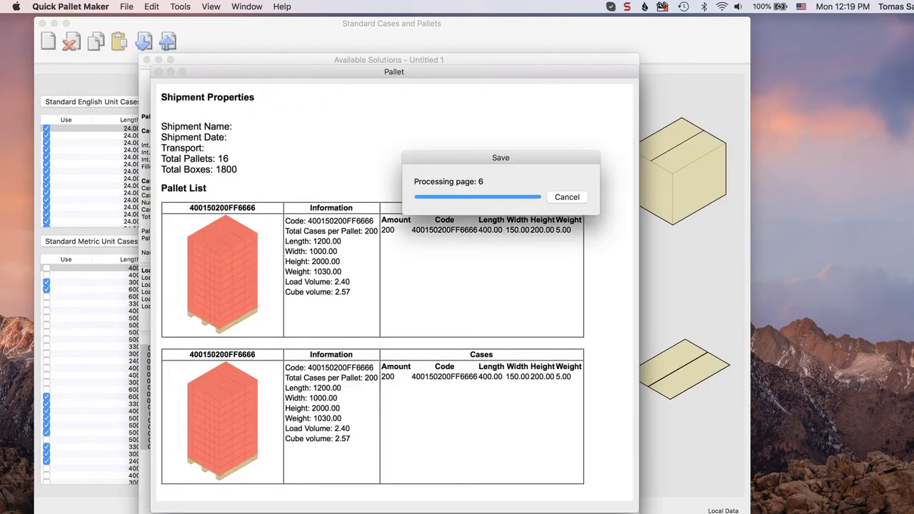
Switch to Excel and open the exported "a container shipment" XML file from the Desktop
key("super+Tab")
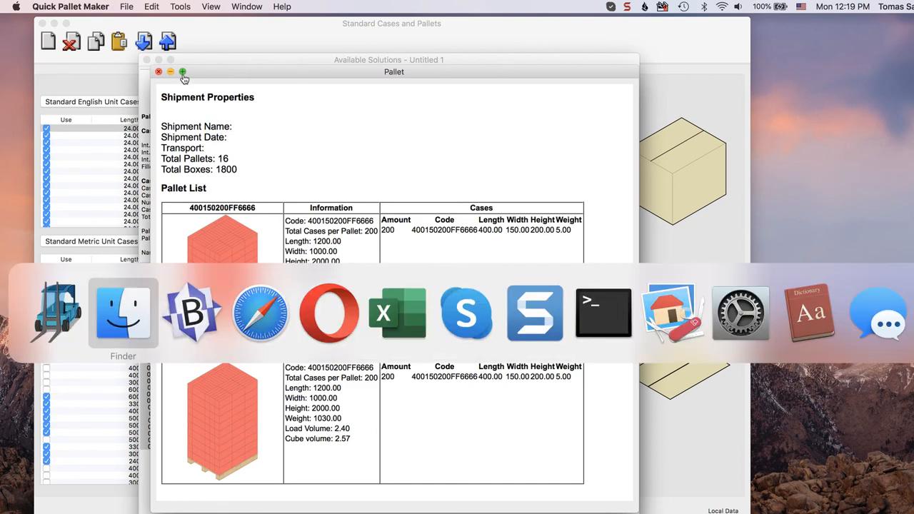
key("super+Tab")
key("super+Tab")
key("super+Tab")
key("super+Tab")
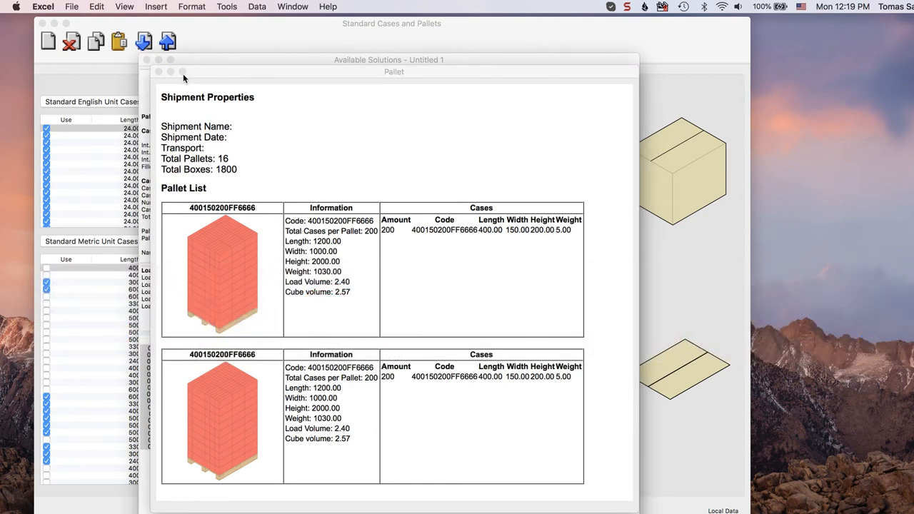
key("super+o")
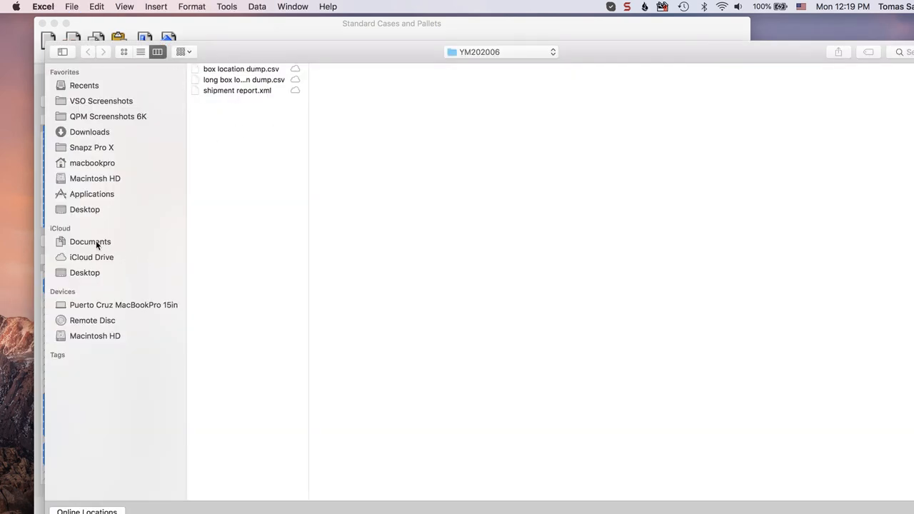
left_click(83, 208)
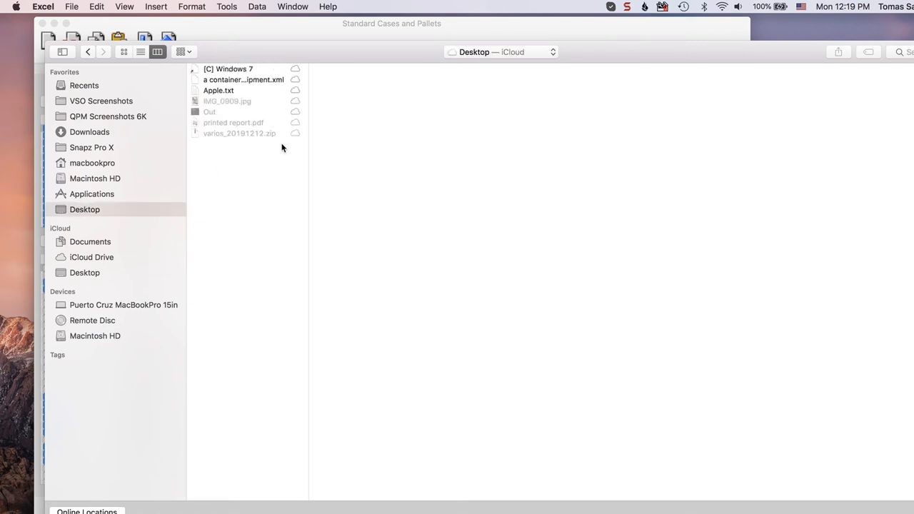
double_click(250, 82)
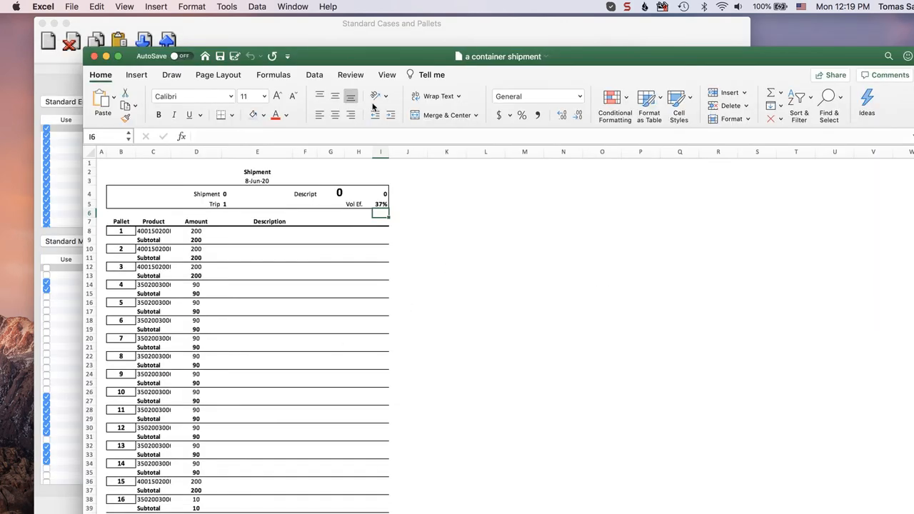
Fit the workbook window to the screen, review the shipment's pallet list down to its total, and minimize the workbook
left_click_drag(365, 57, 364, 57)
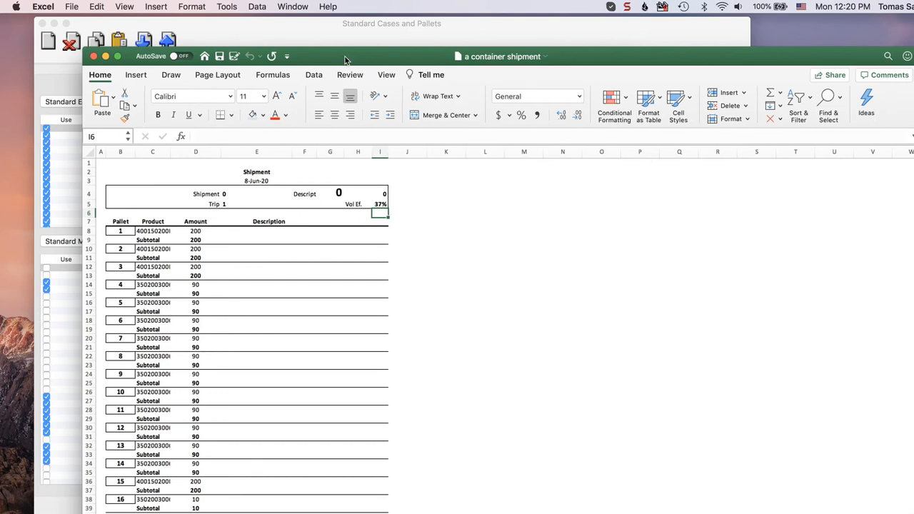
double_click(348, 57)
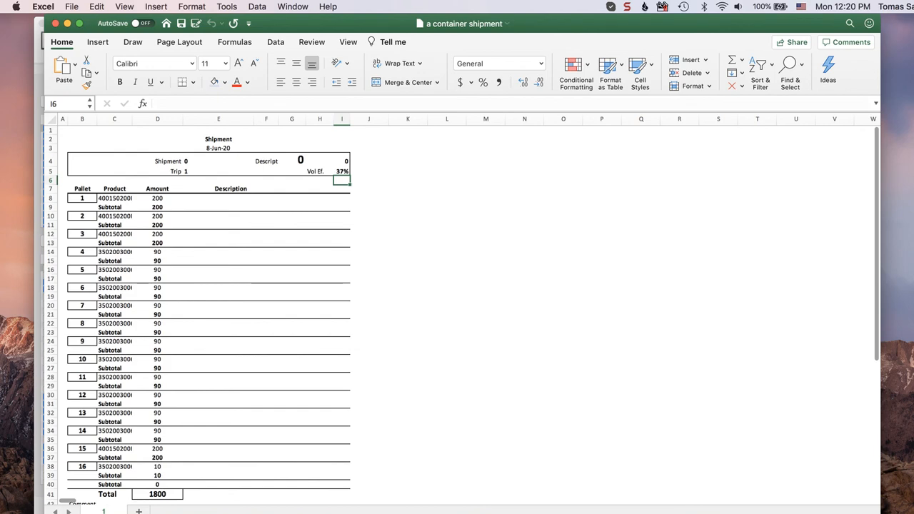
left_click_drag(879, 513, 869, 474)
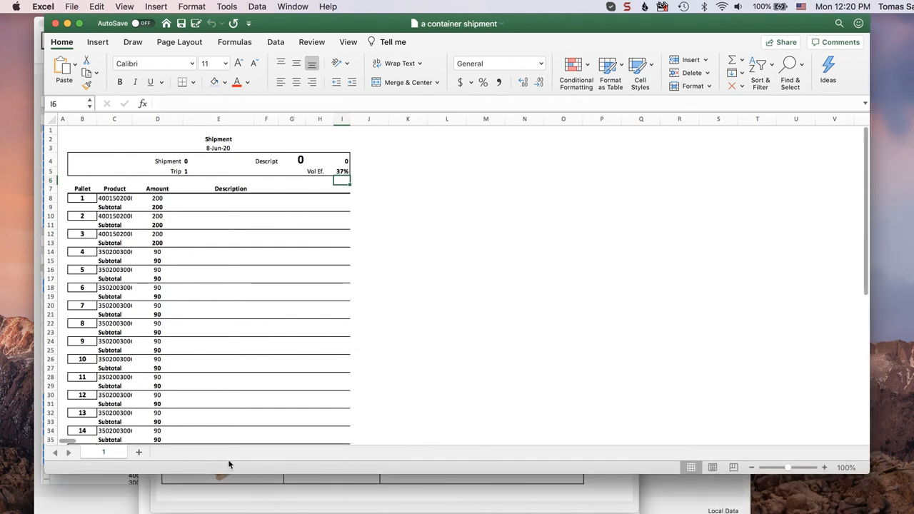
scroll(93, 236, "down", 5)
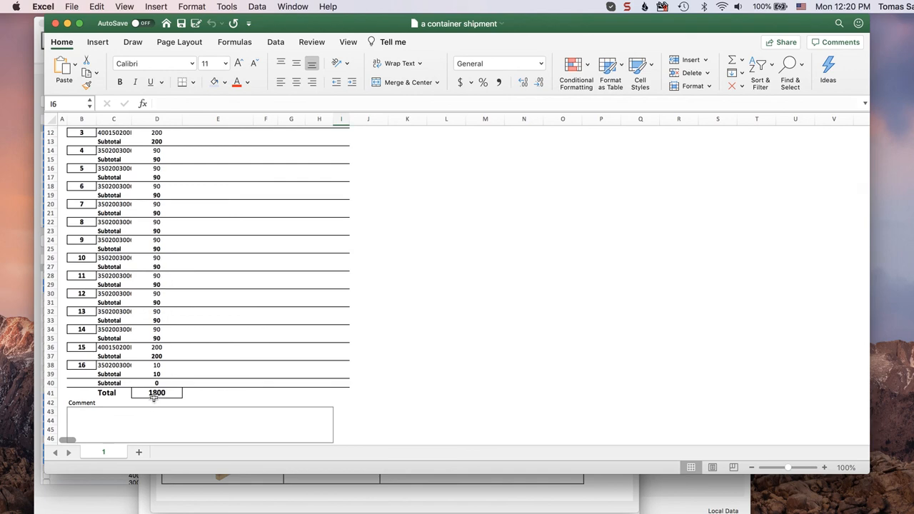
left_click(66, 24)
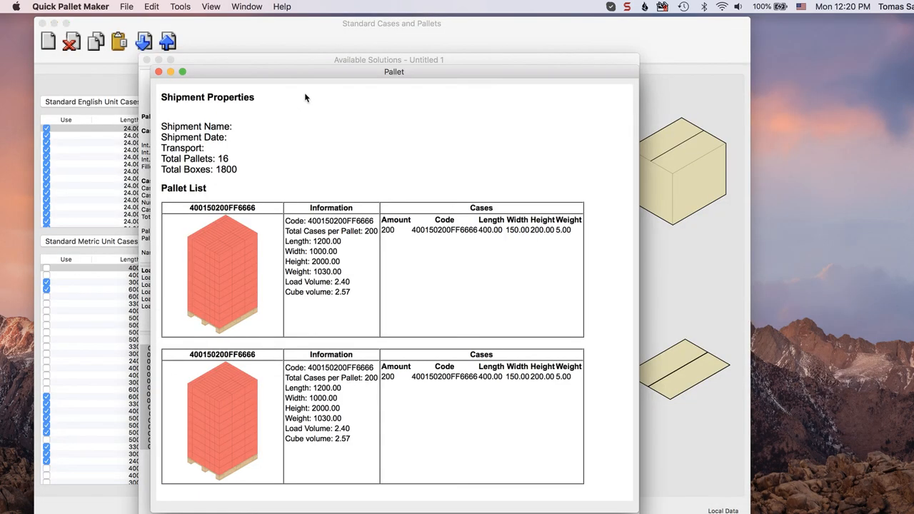